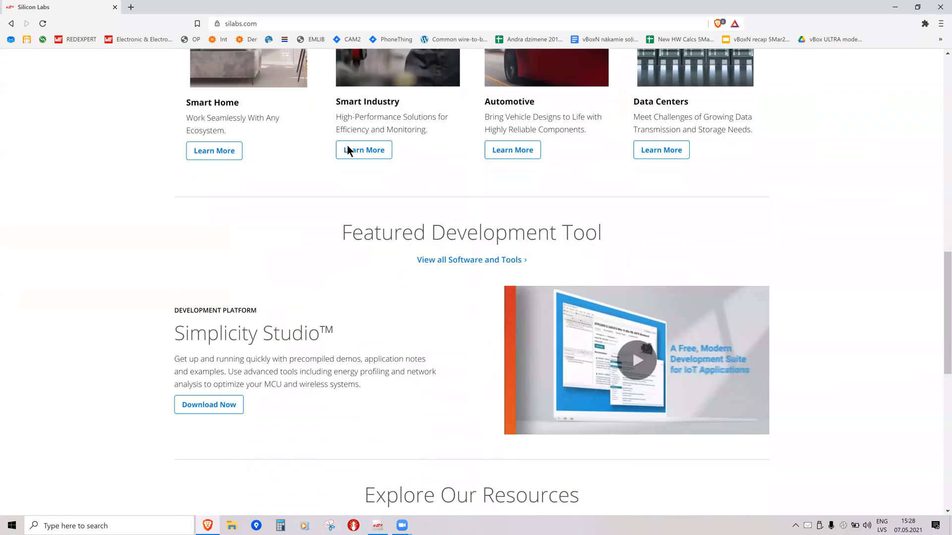
Step: Open the Simplicity Studio download page from the Featured Development Tool section of the Silicon Labs home page
scroll(347, 149, down, 1)
drag(171, 284, 306, 302)
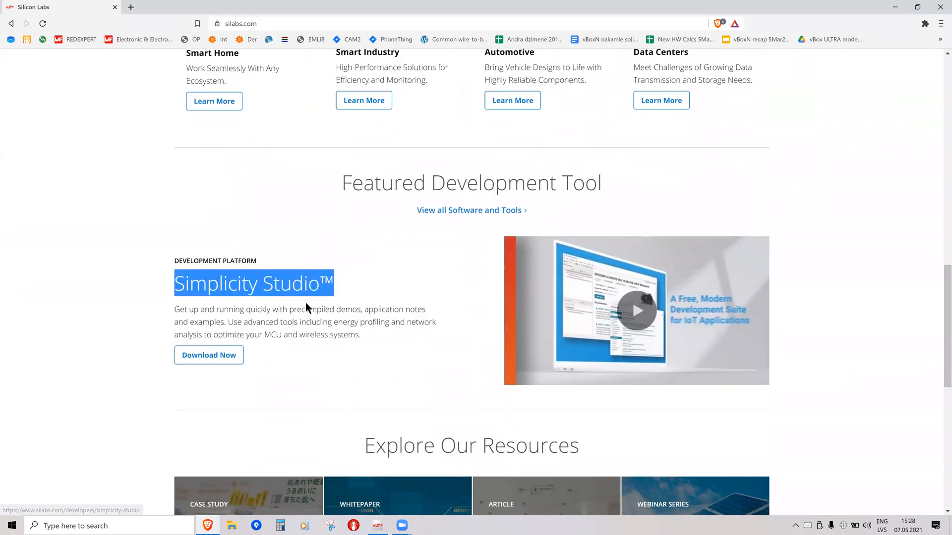
click(209, 358)
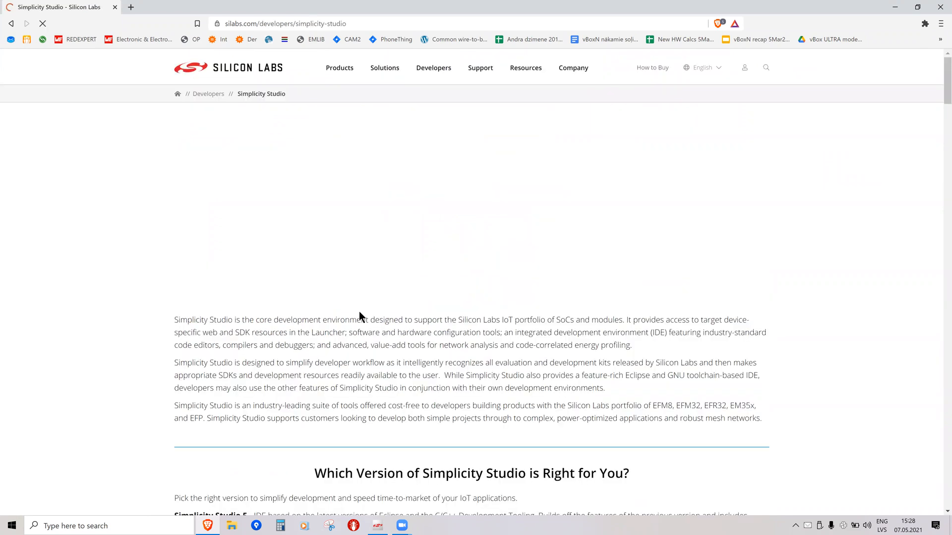
Step: Examine the descriptions of Simplicity Studio 5 and Simplicity Studio 4 and the diagram for choosing between the versions
scroll(297, 297, down, 2)
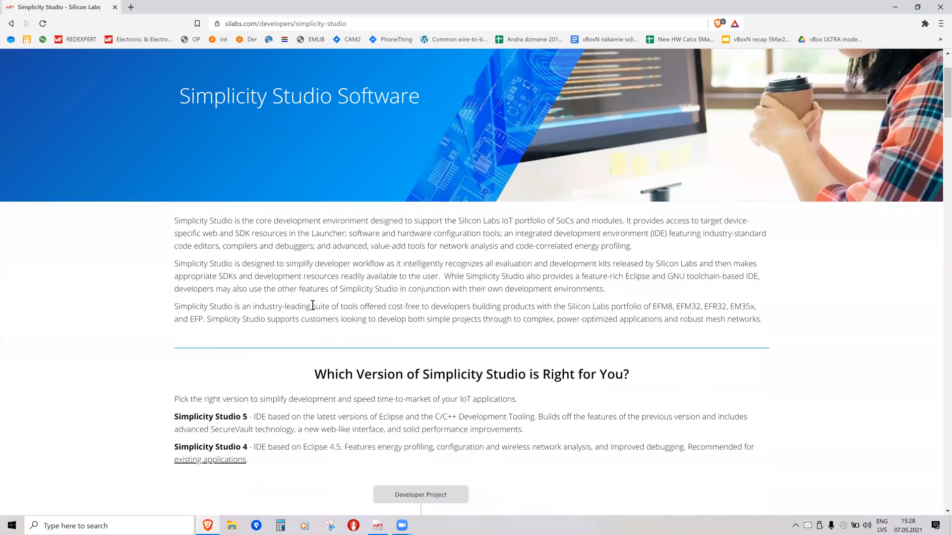
scroll(312, 306, down, 1)
scroll(497, 243, up, 2)
scroll(498, 243, down, 4)
scroll(498, 246, down, 2)
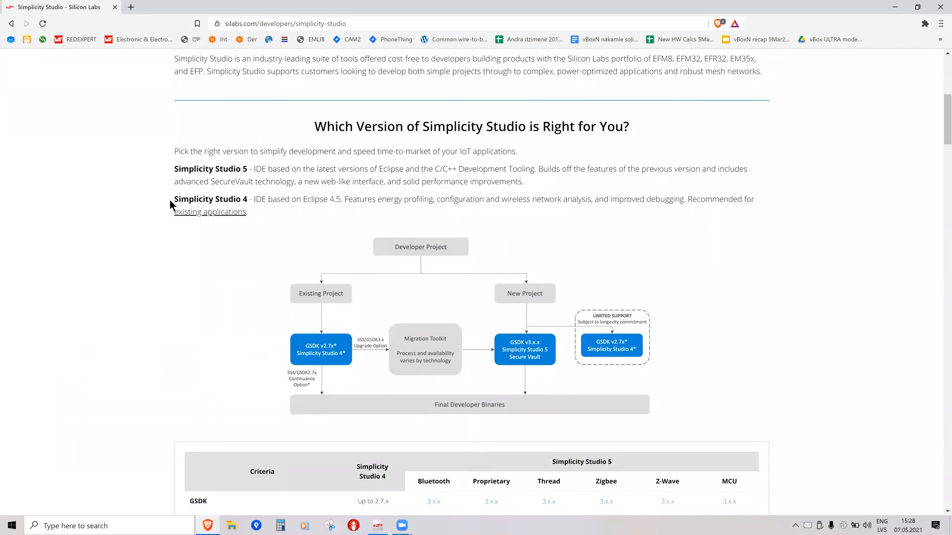
drag(174, 199, 246, 201)
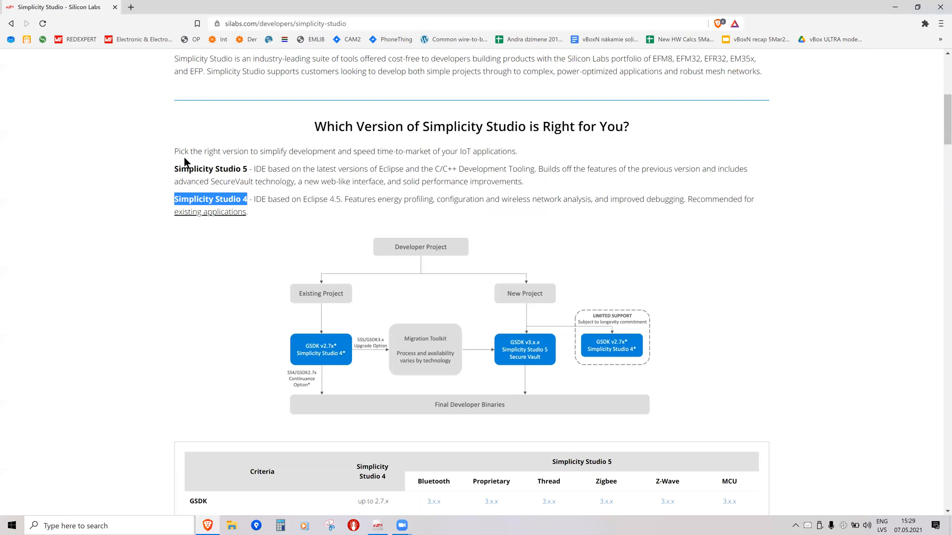
drag(174, 169, 250, 169)
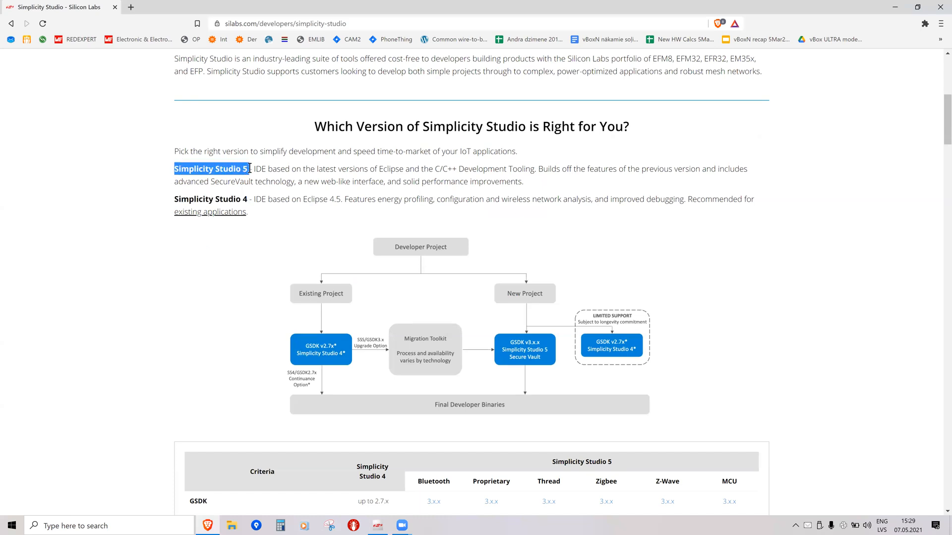
click(256, 173)
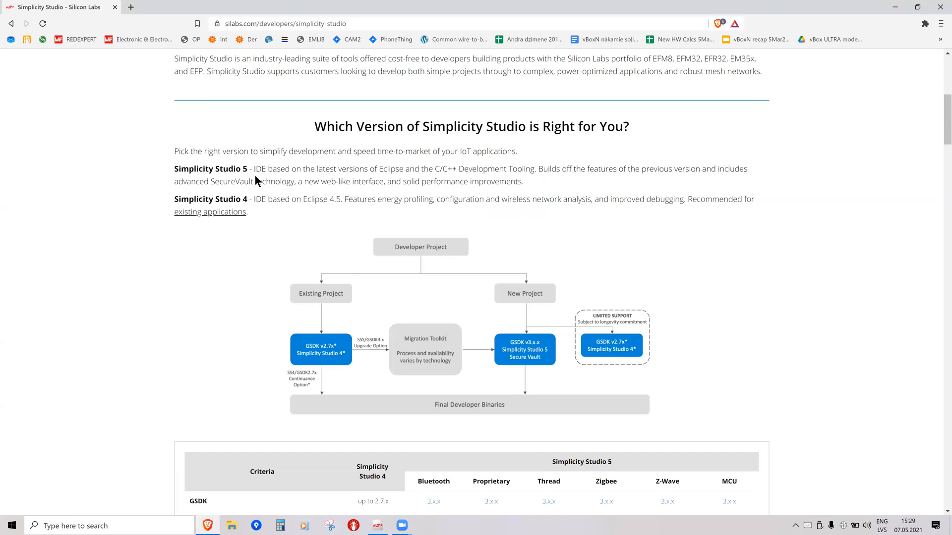
drag(168, 196, 250, 198)
click(266, 221)
scroll(230, 191, down, 2)
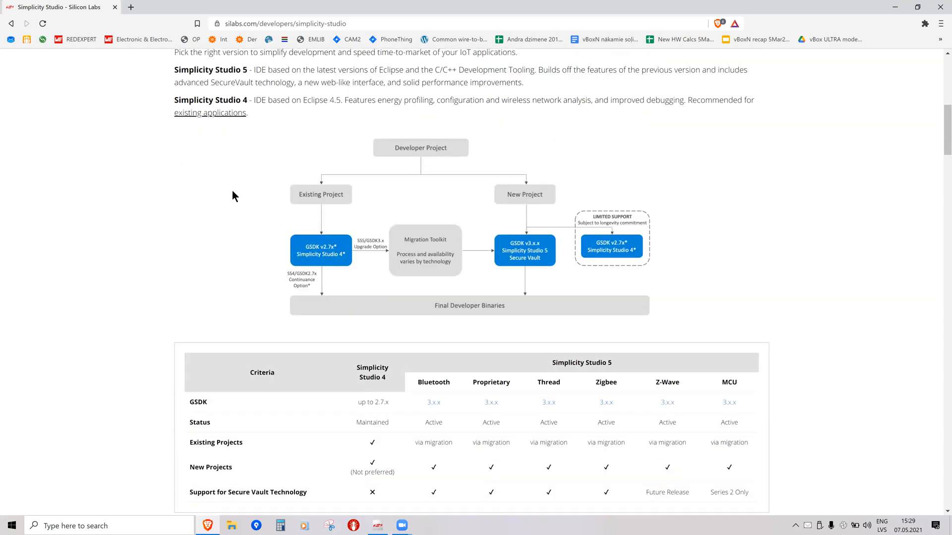
Step: Show the Simplicity Studio 4 download section under Compare Simplicity Studio Versions and open its installer download
scroll(232, 186, down, 6)
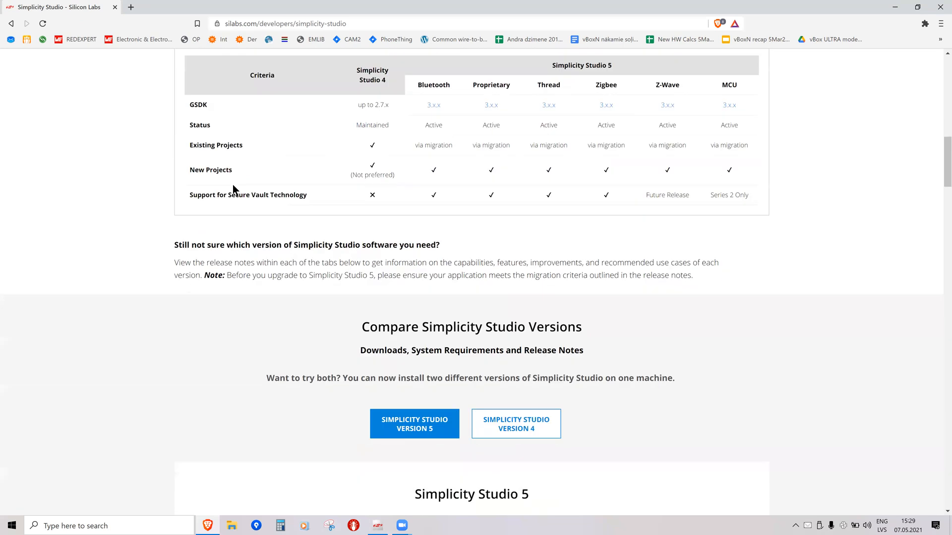
scroll(242, 216, down, 4)
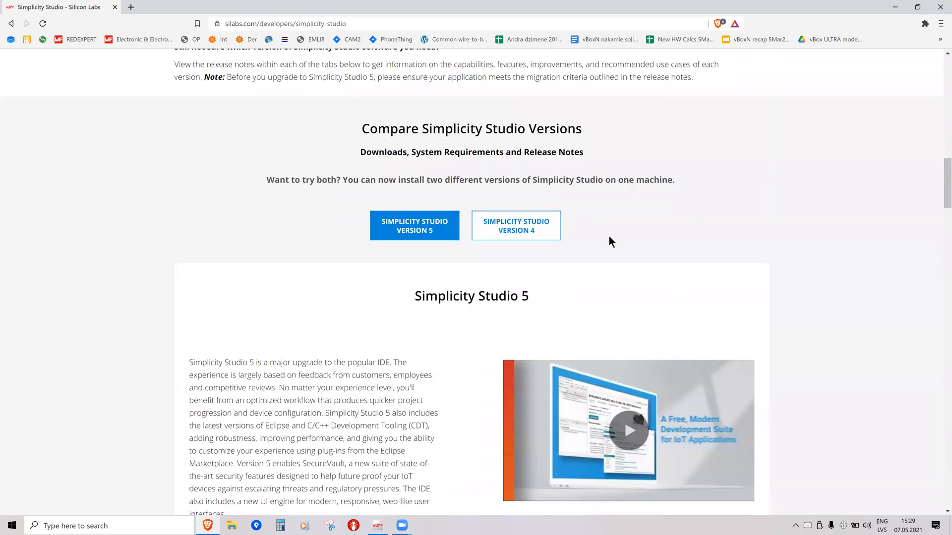
click(535, 232)
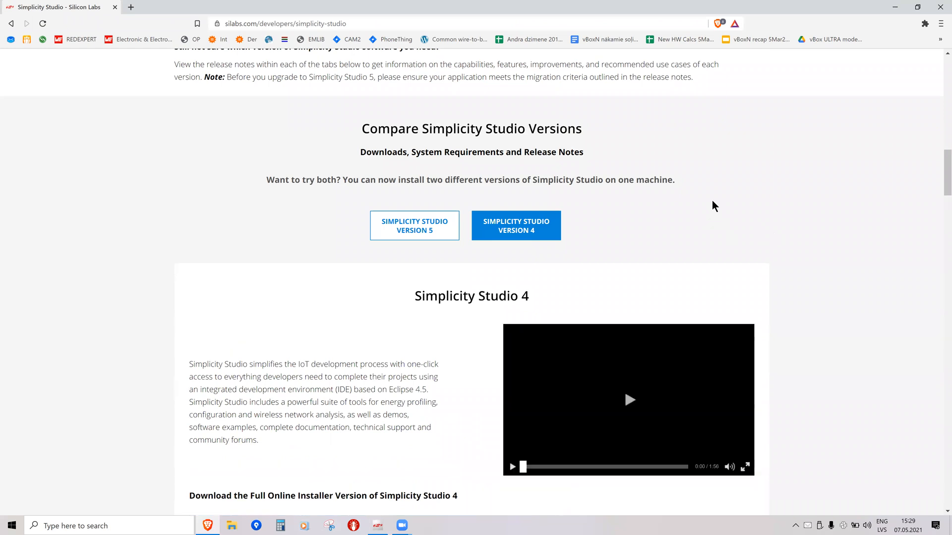
scroll(712, 200, down, 3)
scroll(817, 195, down, 1)
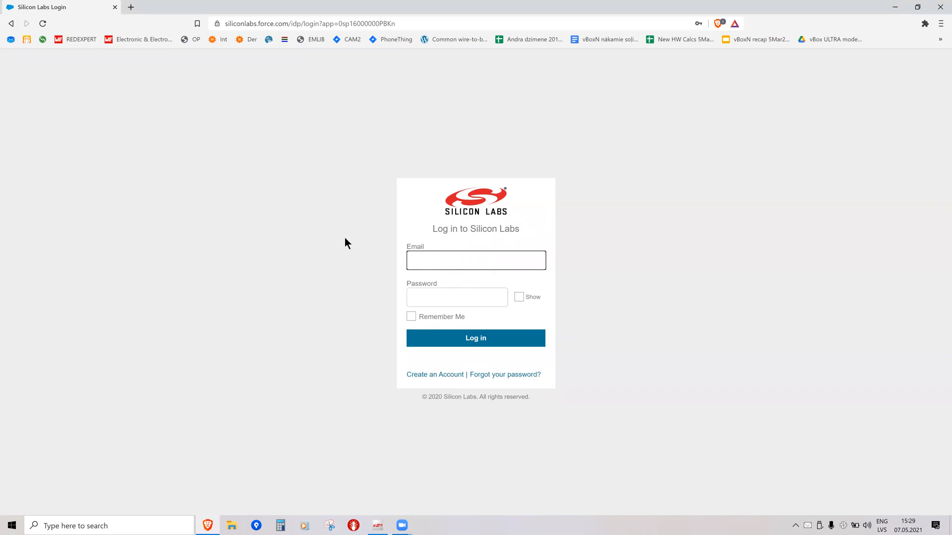
Step: Leave the Silicon Labs login page and switch to the installed Simplicity Studio application
key(alt+Left)
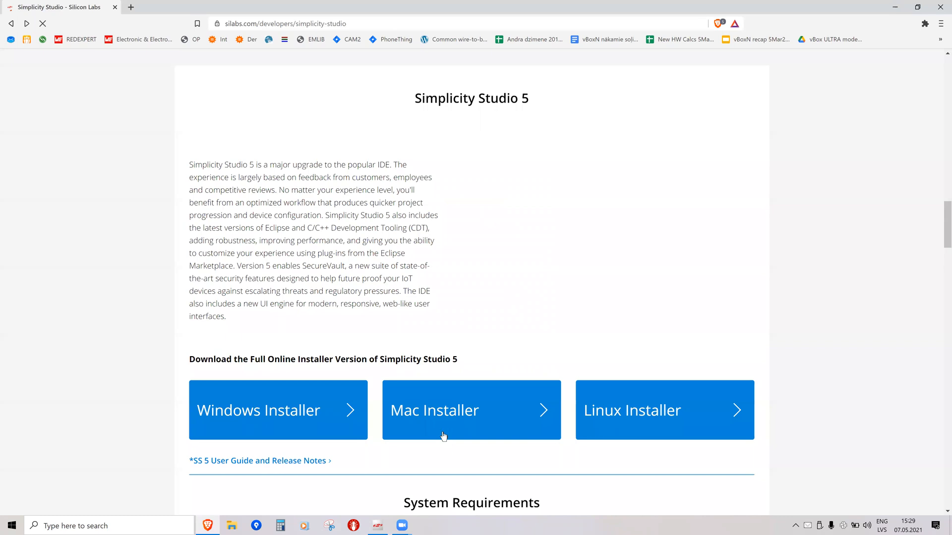
click(377, 525)
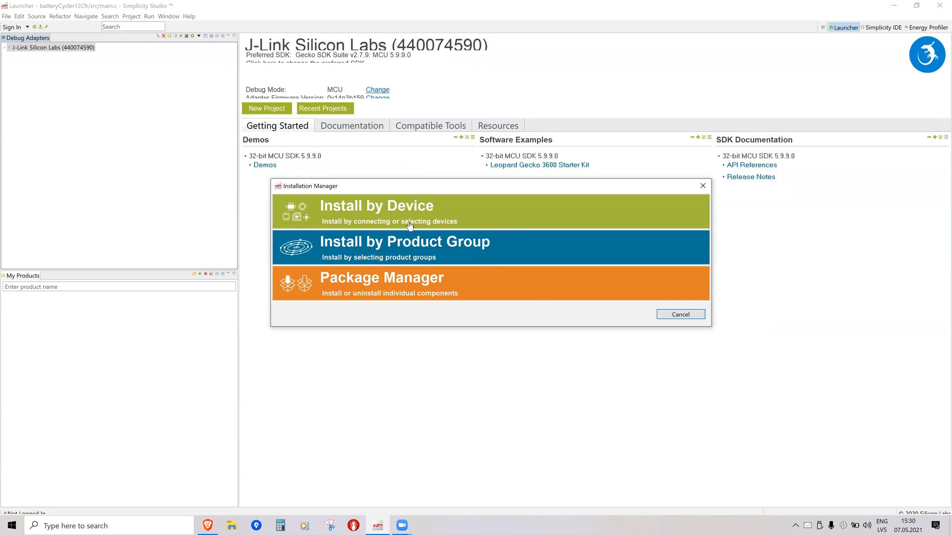
Step: Walk through an install by product group for 32-bit Microcontrollers up to the installation options, and cancel the wizard
click(348, 247)
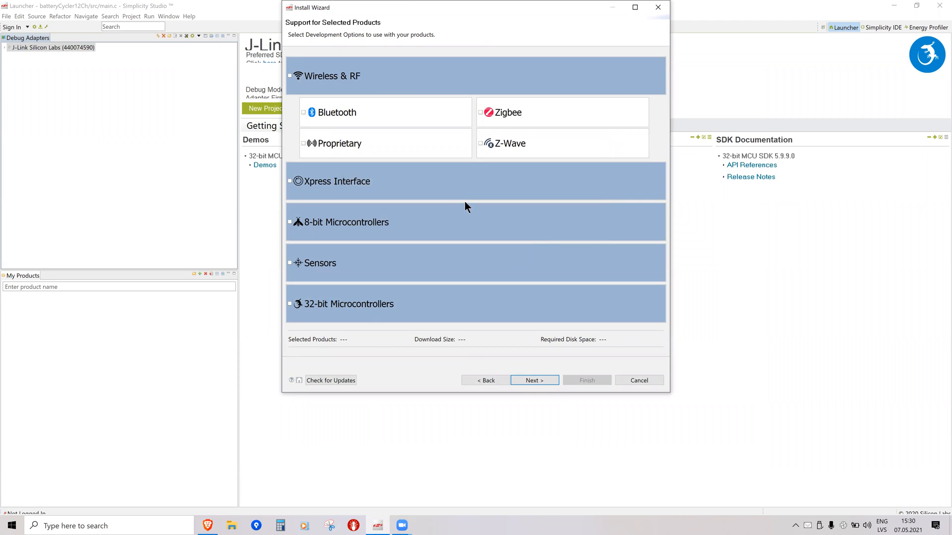
click(294, 304)
click(290, 305)
click(534, 380)
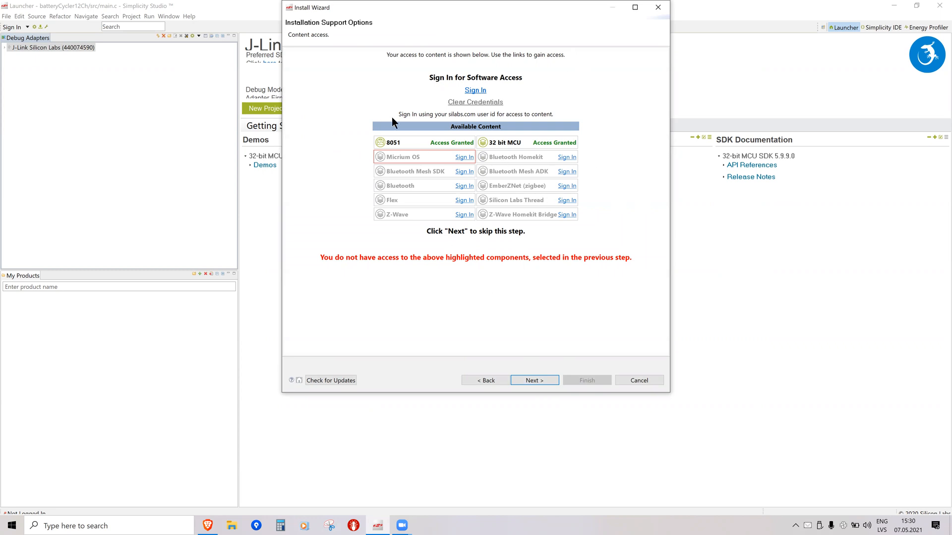
click(541, 380)
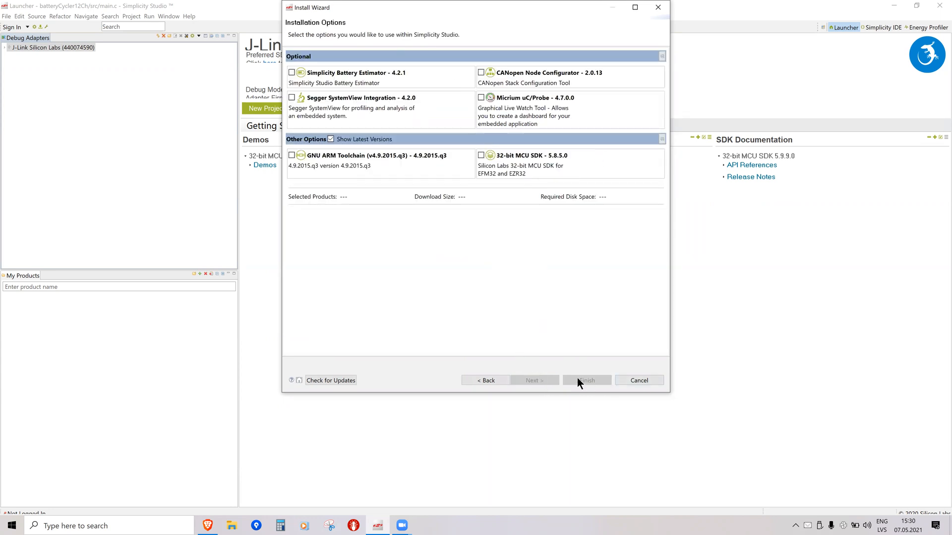
click(640, 380)
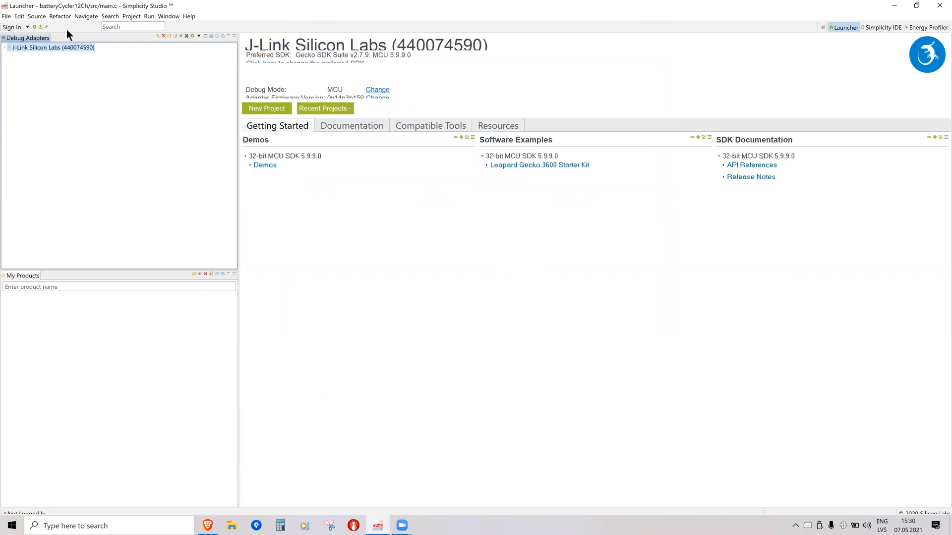
Step: Start an install by device for the connected EFM32 Leopard Gecko Starter Kit (EFM32LG-STK3600) and advance to the installation options
click(40, 27)
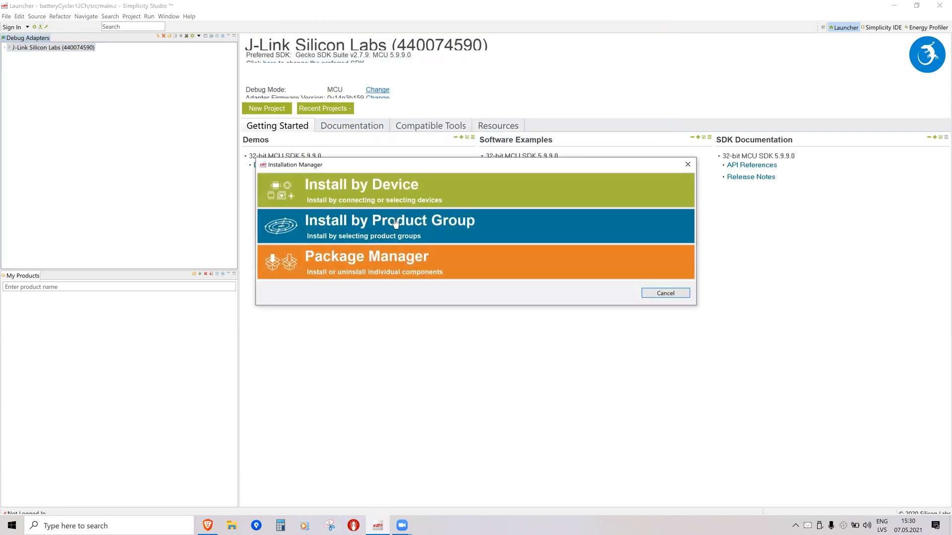
click(396, 191)
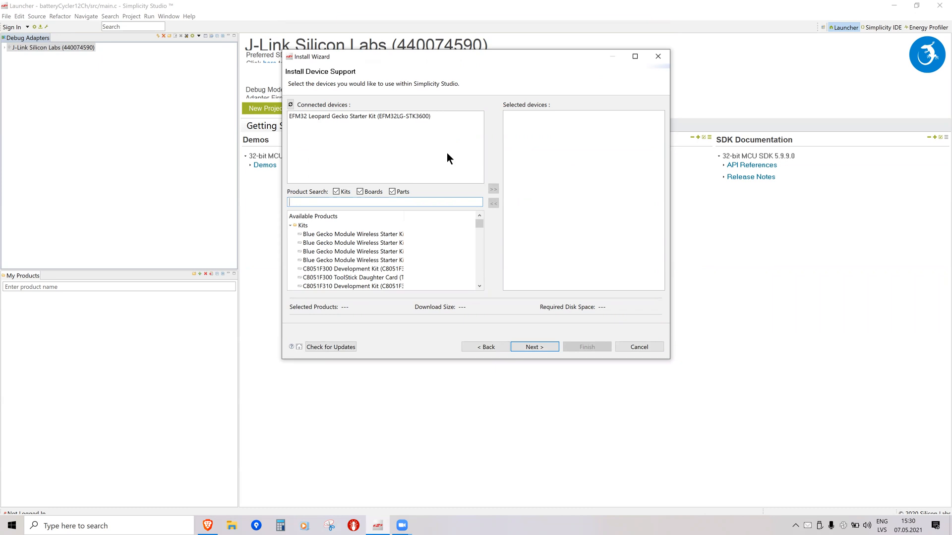
click(357, 114)
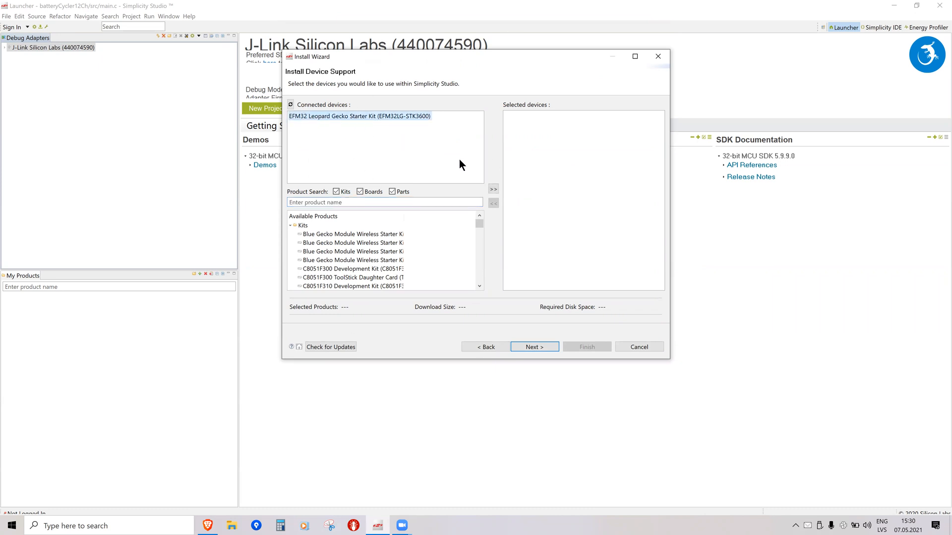
click(493, 190)
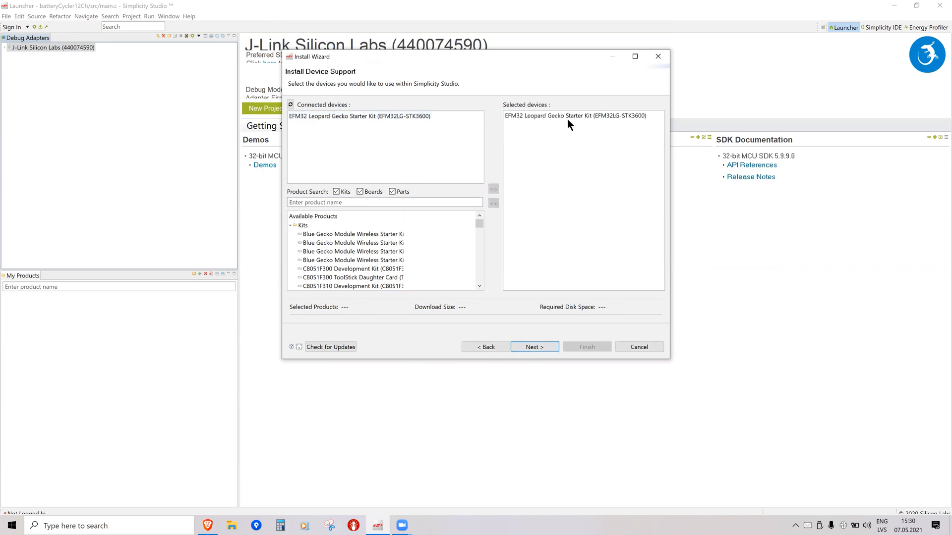
click(564, 117)
click(535, 346)
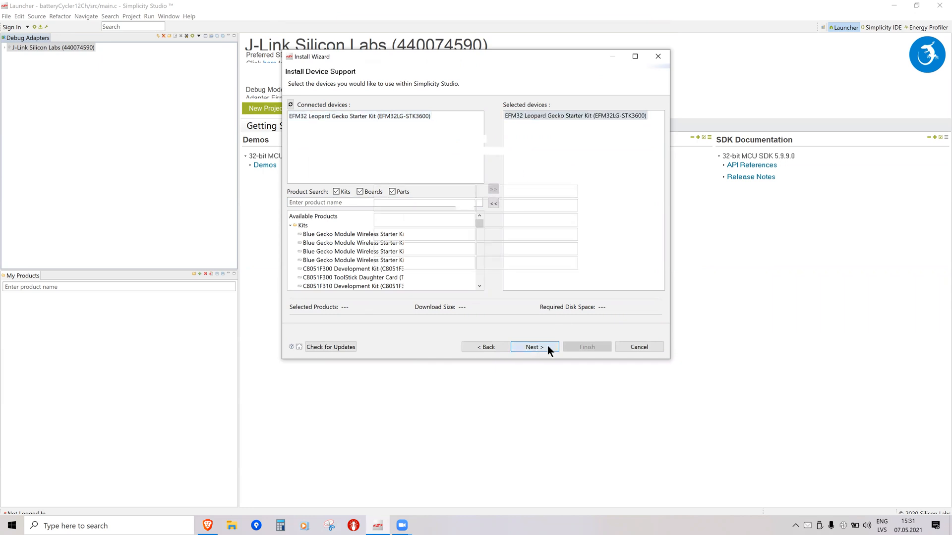
click(526, 347)
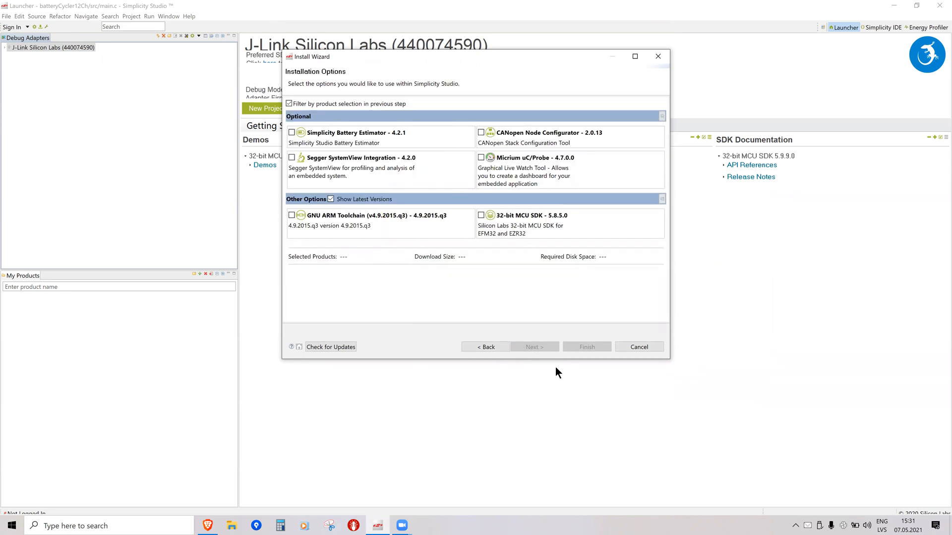
Step: Return to the device selection, search the products for efm32gg, and add the EFM32 Giant Gecko Starter Kit (EFM32GG-STK3700)
click(485, 347)
click(484, 347)
click(319, 201)
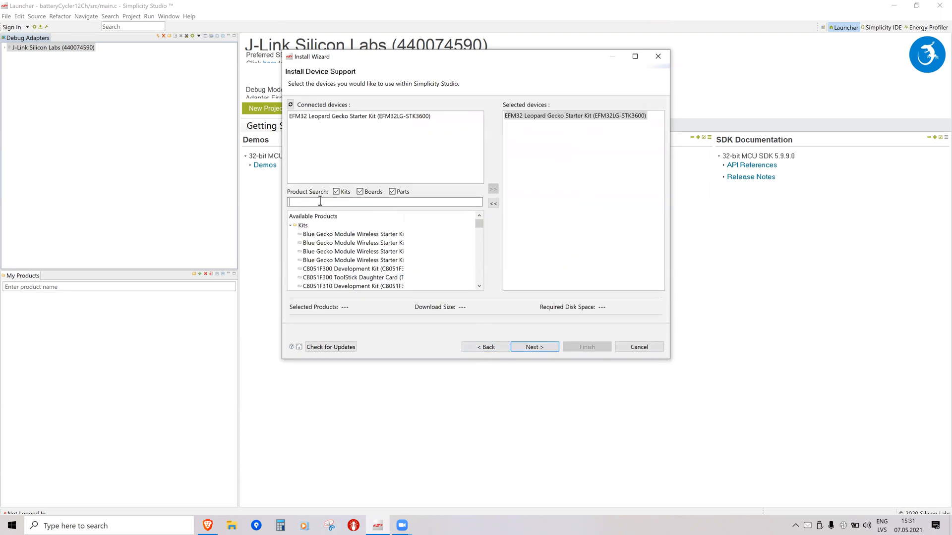
text(ef)
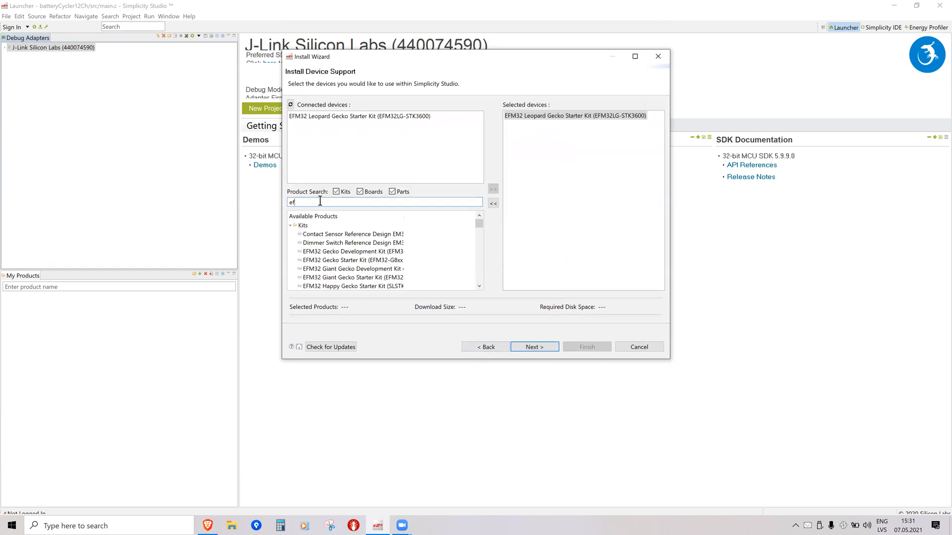
text(m32gg)
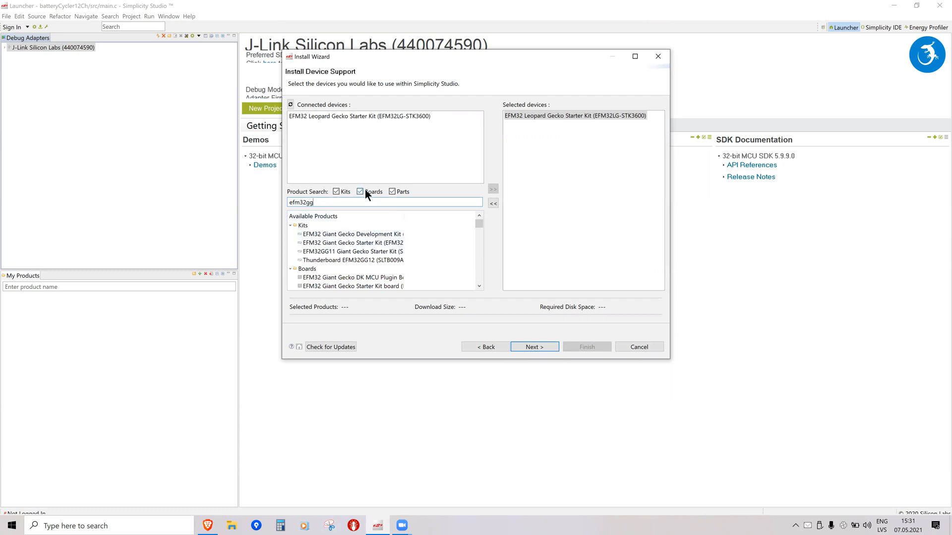
drag(406, 216, 463, 219)
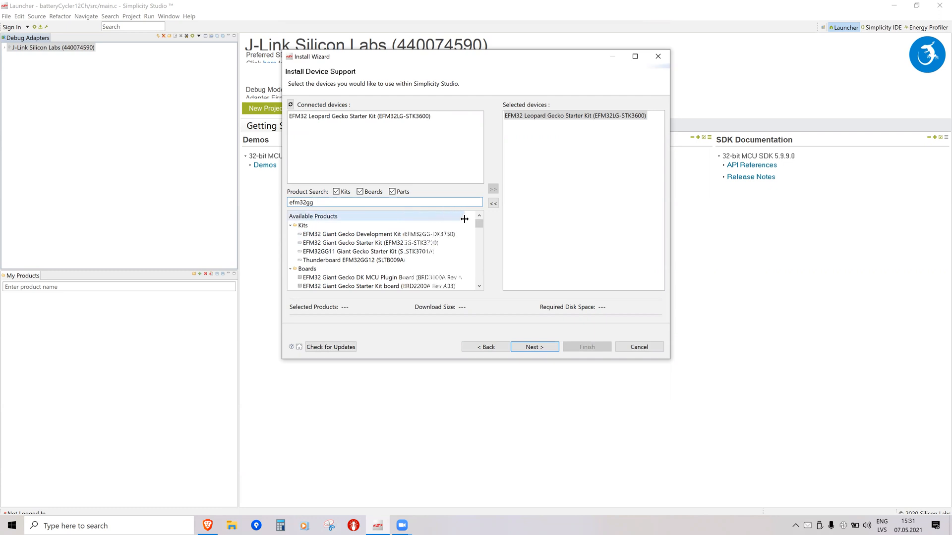
click(412, 243)
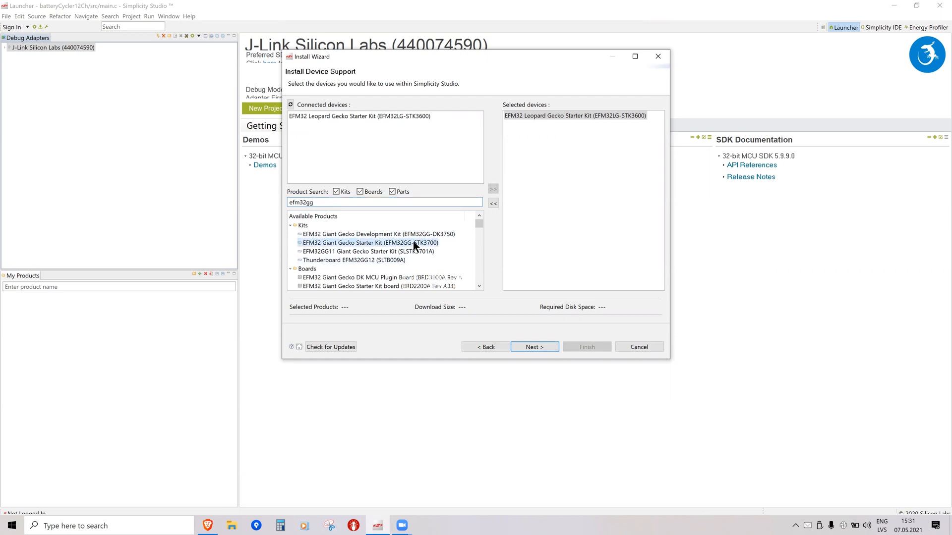
click(492, 189)
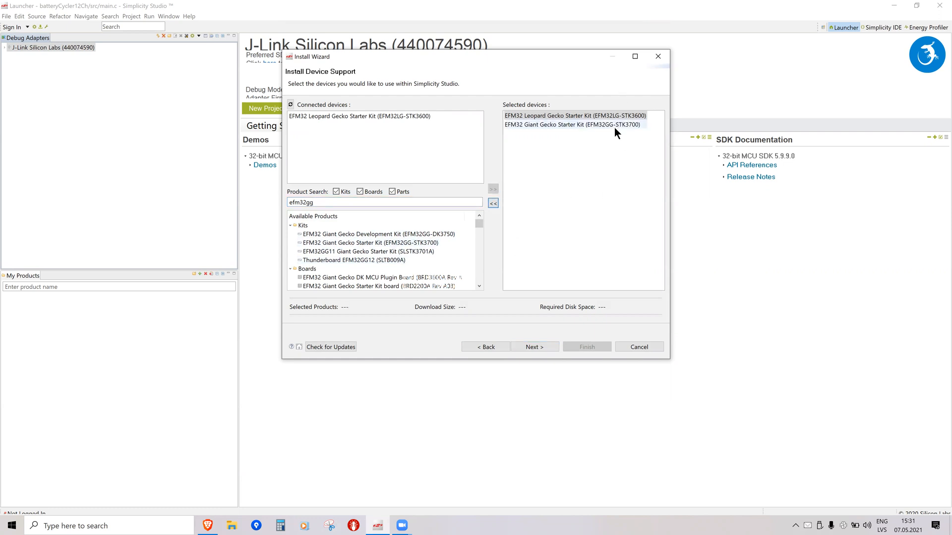
Step: Remove the EFM32 Leopard Gecko Starter Kit from the selected devices, advance to the installation options, and cancel the wizard
click(581, 115)
click(494, 204)
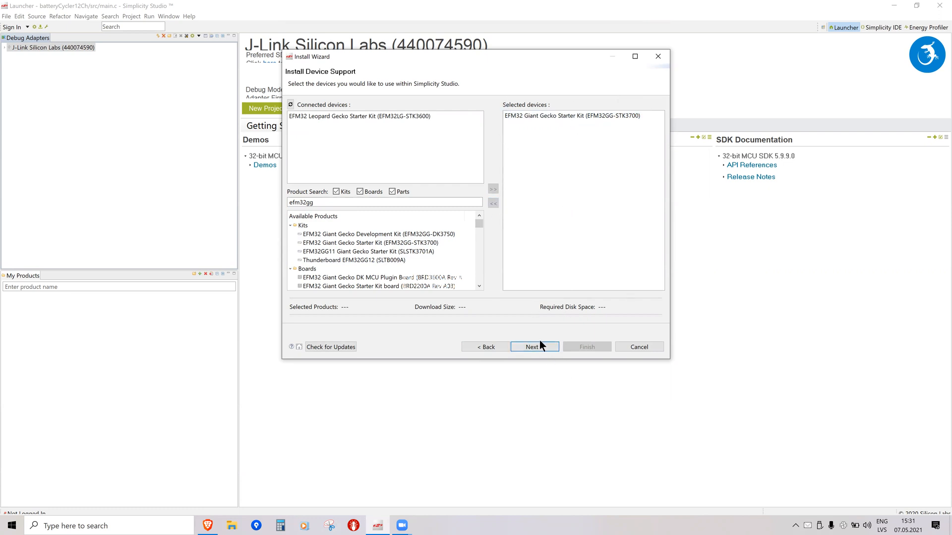
click(545, 348)
click(545, 348)
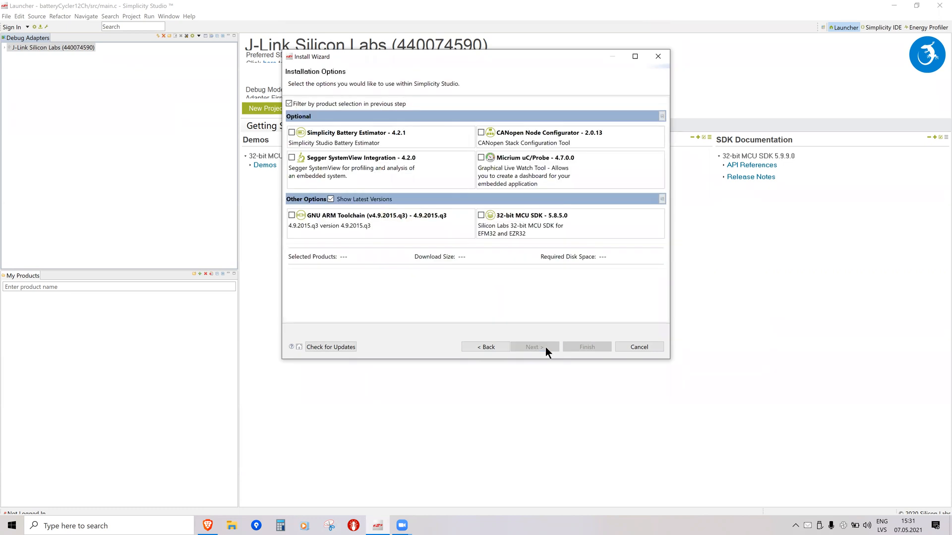
click(640, 347)
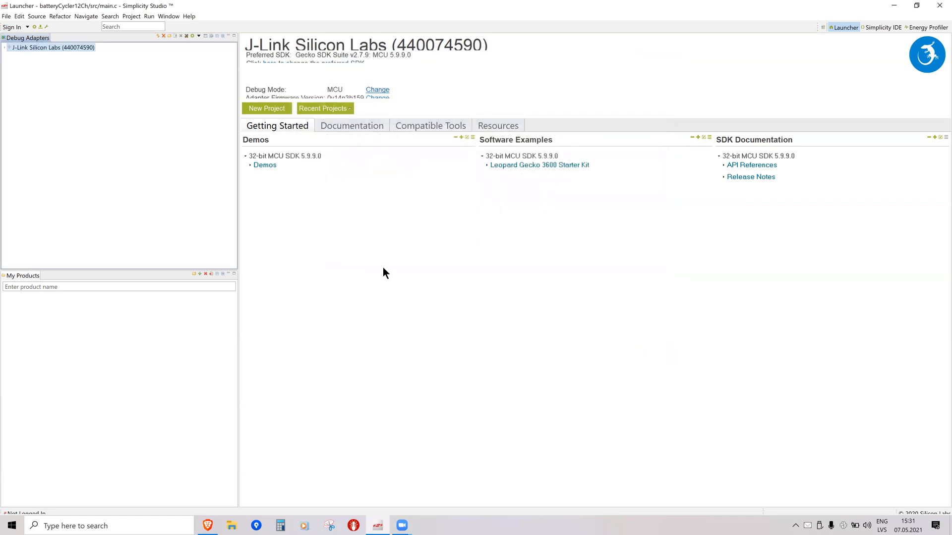